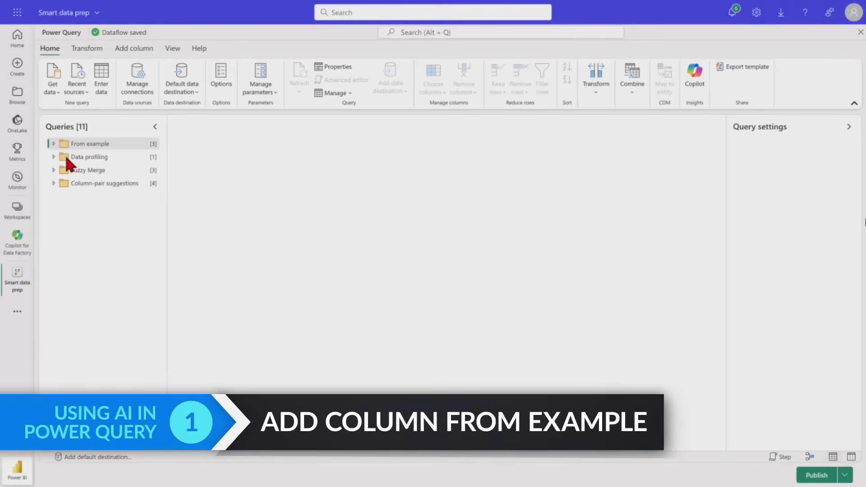
# Expand the query folders and open the Contacts query.
pyautogui.press('Right')
pyautogui.press('Down')
pyautogui.press('Right')
pyautogui.click(90, 169)
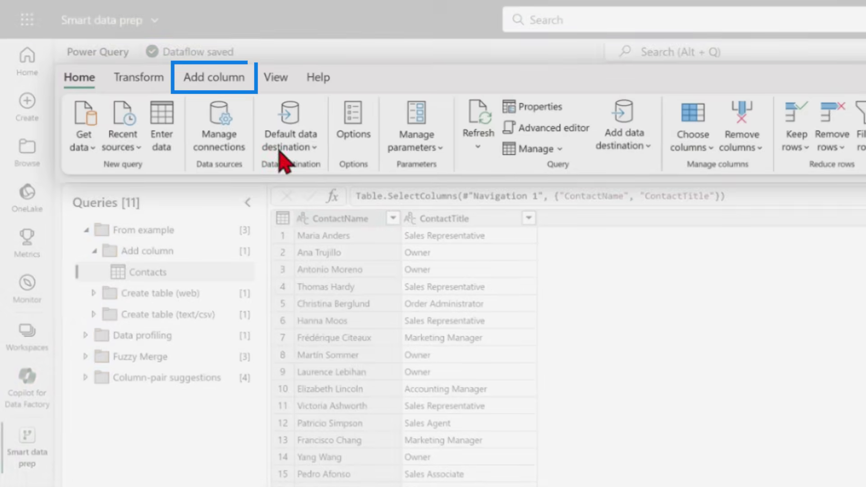
# Add a column from the example 'Maria Anders (Sales Representative)', named Sales Contact Role.
pyautogui.click(238, 79)
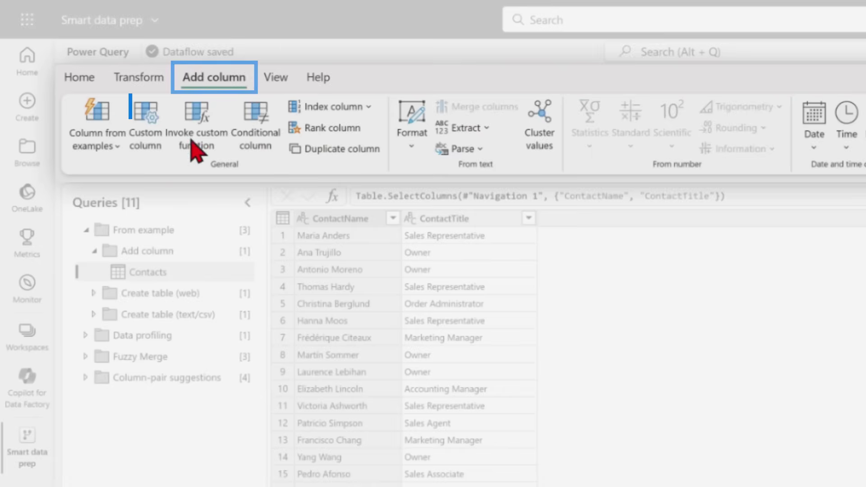
pyautogui.click(97, 125)
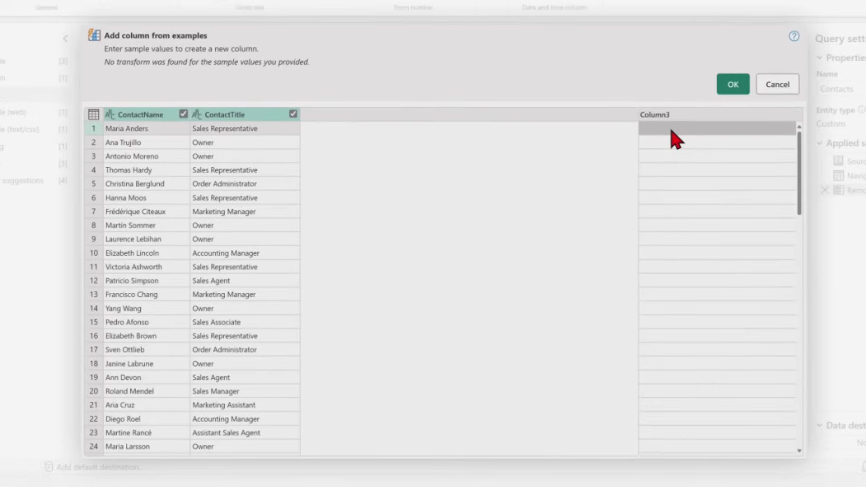
pyautogui.click(687, 131)
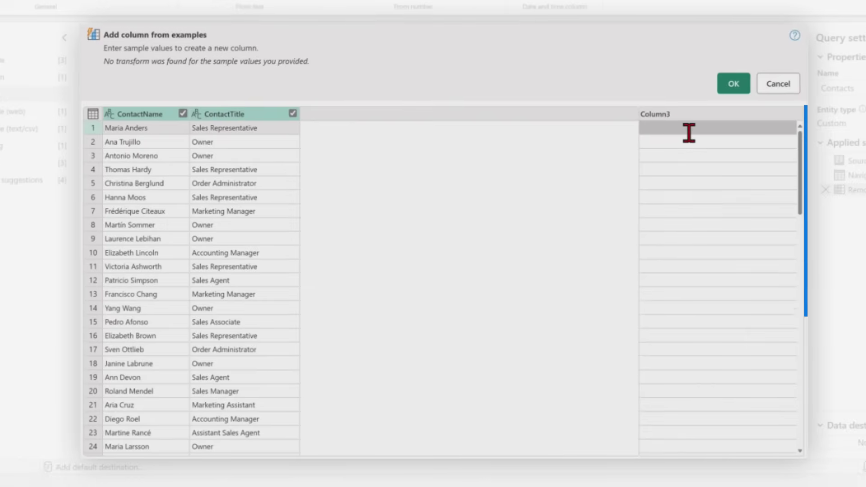
pyautogui.write('Maria Anders (Sales Representat')
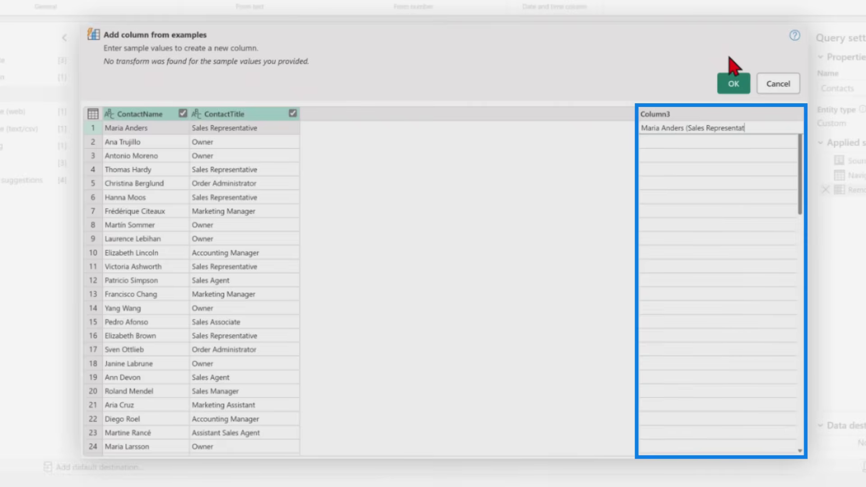
pyautogui.press('Return')
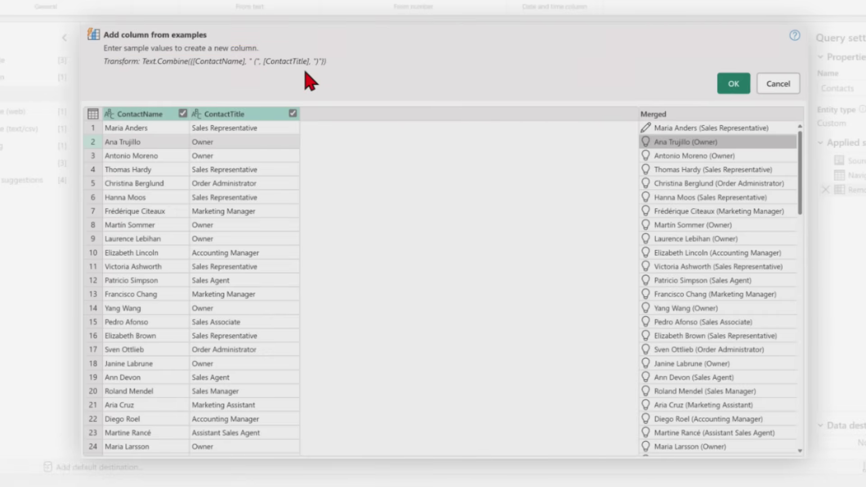
pyautogui.doubleClick(661, 117)
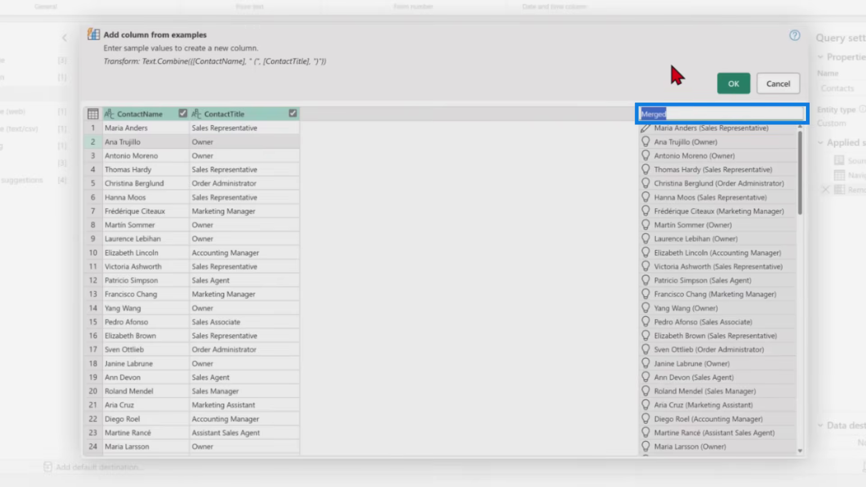
pyautogui.write('Sales Contact Role')
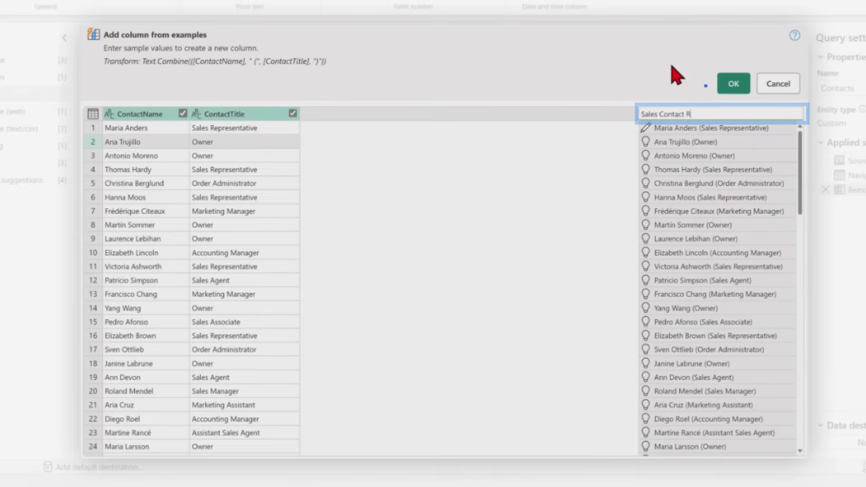
pyautogui.click(733, 84)
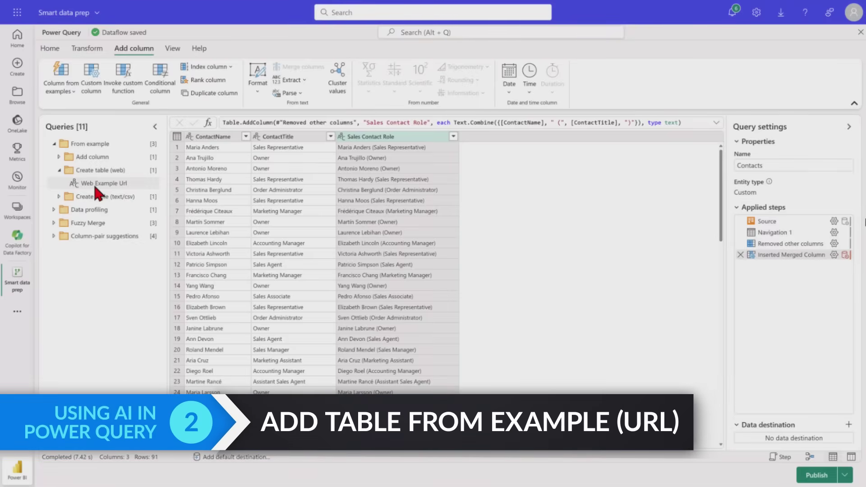
# Open the Web Example Url query, which holds the connectors documentation address.
pyautogui.click(95, 186)
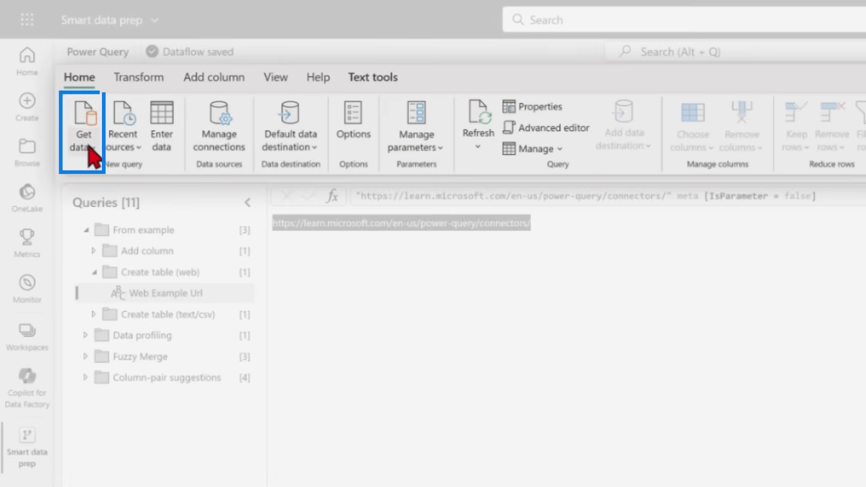
# Add the Power Query connectors documentation URL as a new Web page source.
pyautogui.click(93, 152)
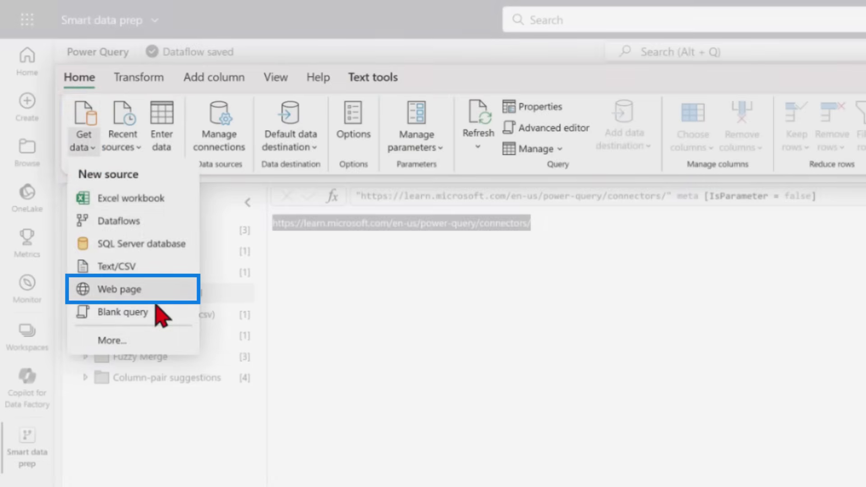
pyautogui.click(155, 301)
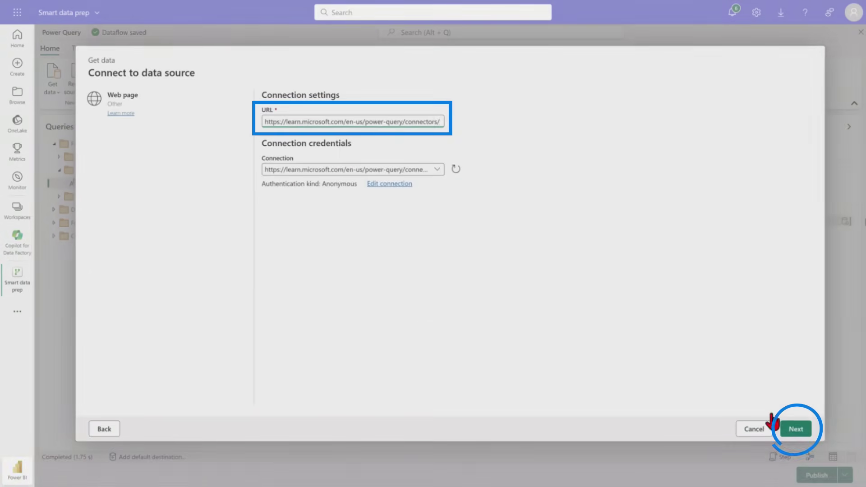
pyautogui.click(782, 428)
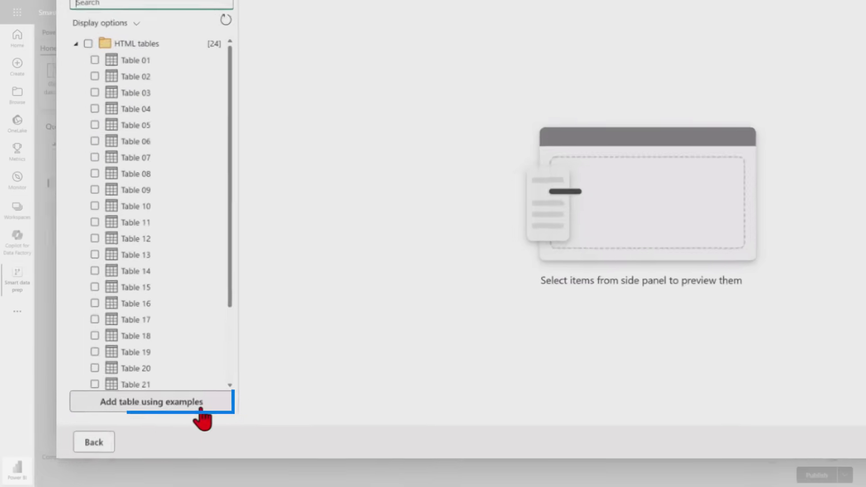
# Build a table from examples: Access DatabaseBy Microsoft, Acterys (Beta)By Acterys, BI ConnectorBy Guidanz.
pyautogui.click(193, 21)
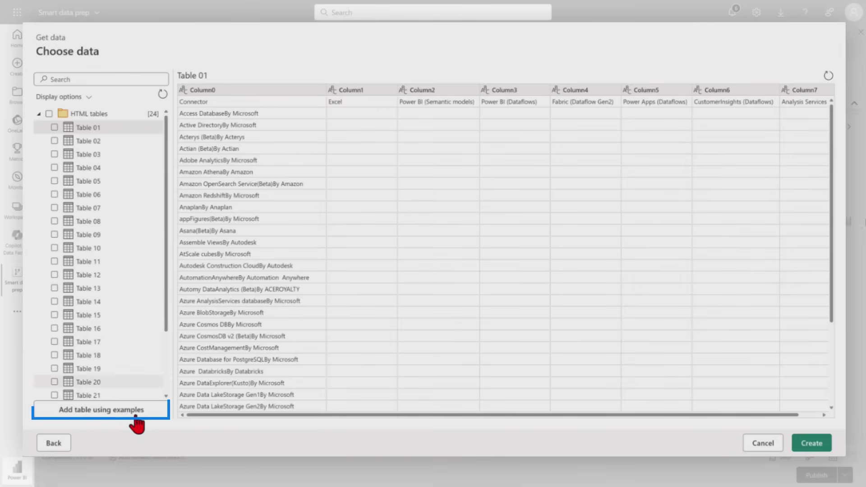
pyautogui.click(136, 416)
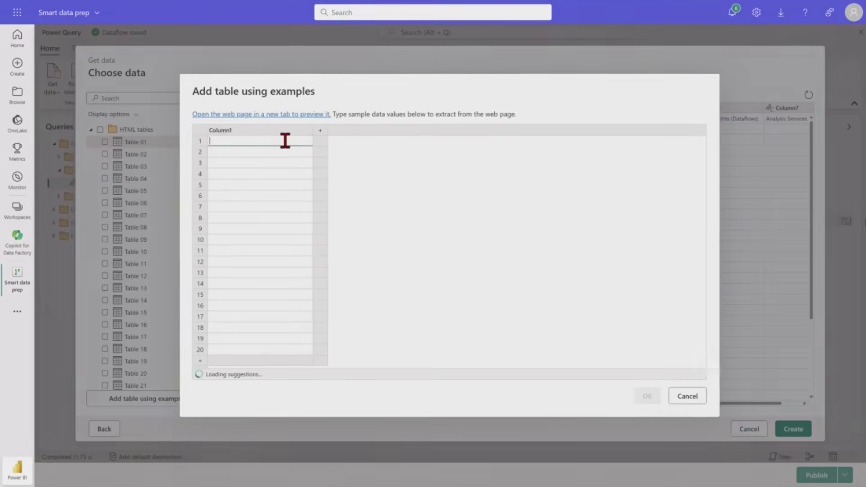
pyautogui.write('Access')
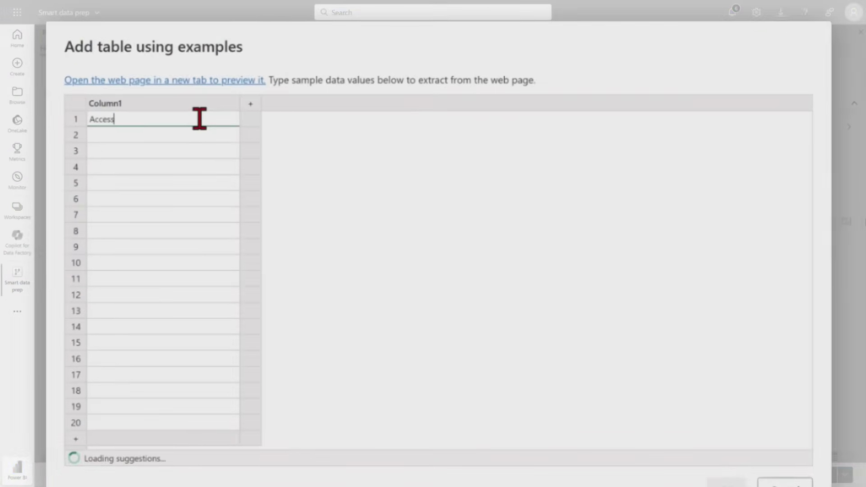
pyautogui.write(' D')
pyautogui.press('Down')
pyautogui.press('Return')
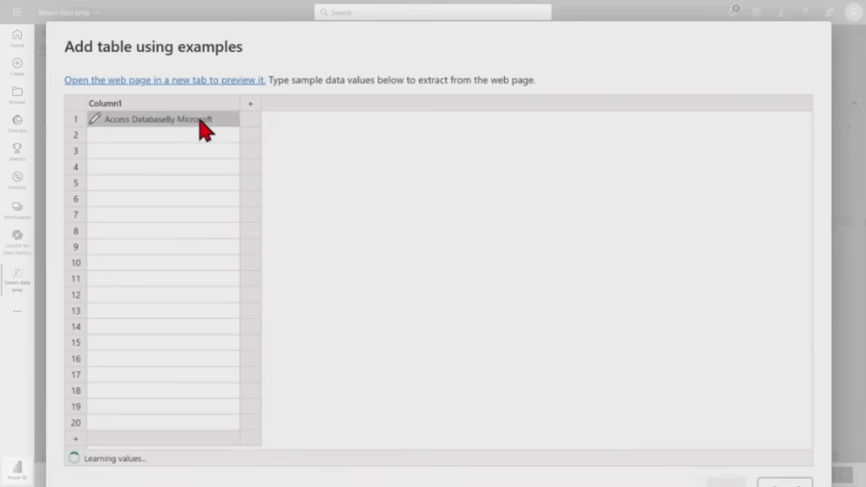
pyautogui.click(188, 137)
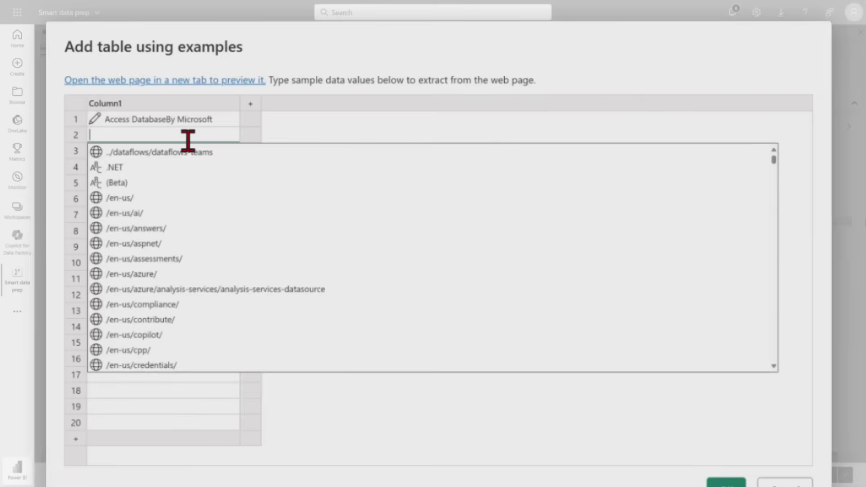
pyautogui.write('A')
pyautogui.press('Down')
pyautogui.press('Down')
pyautogui.press('Down')
pyautogui.press('Down')
pyautogui.press('Down')
pyautogui.press('Down')
pyautogui.press('Down')
pyautogui.press('Return')
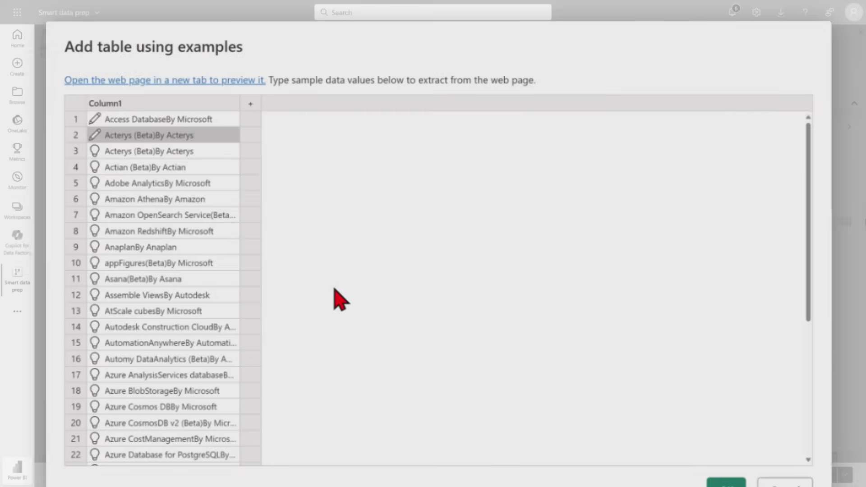
pyautogui.scroll(-3, 334, 299)
pyautogui.scroll(-1, 352, 335)
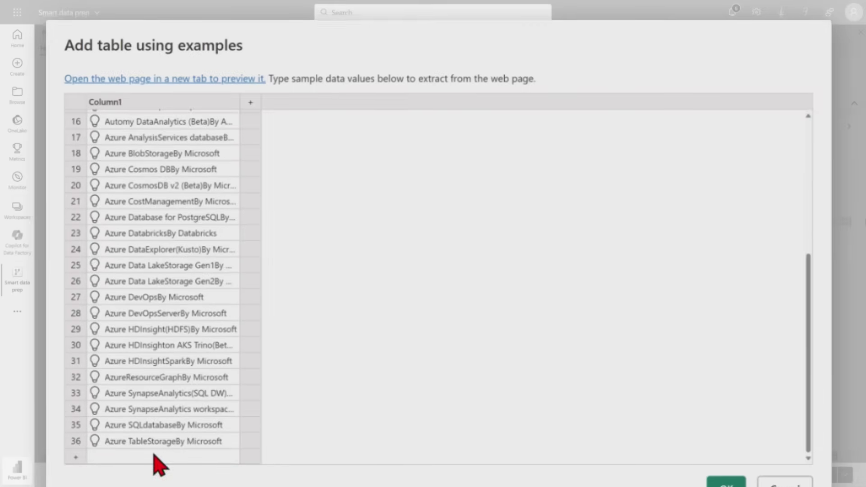
pyautogui.scroll(-2, 155, 468)
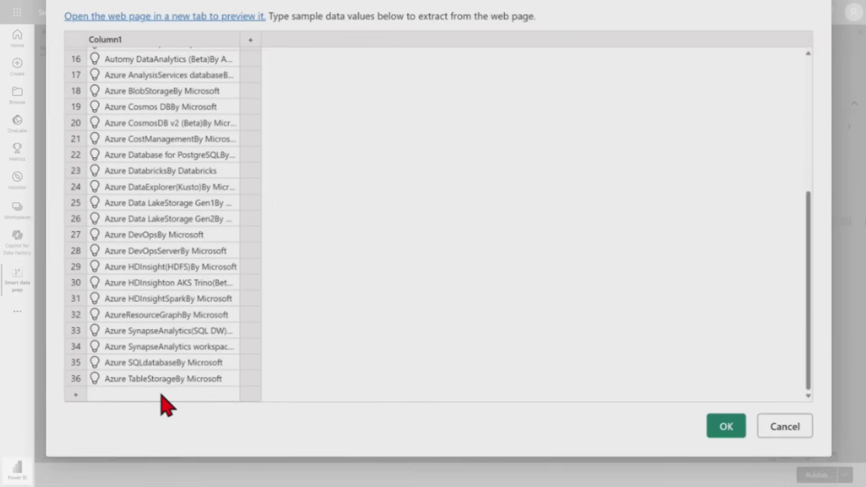
pyautogui.click(207, 362)
pyautogui.write('B')
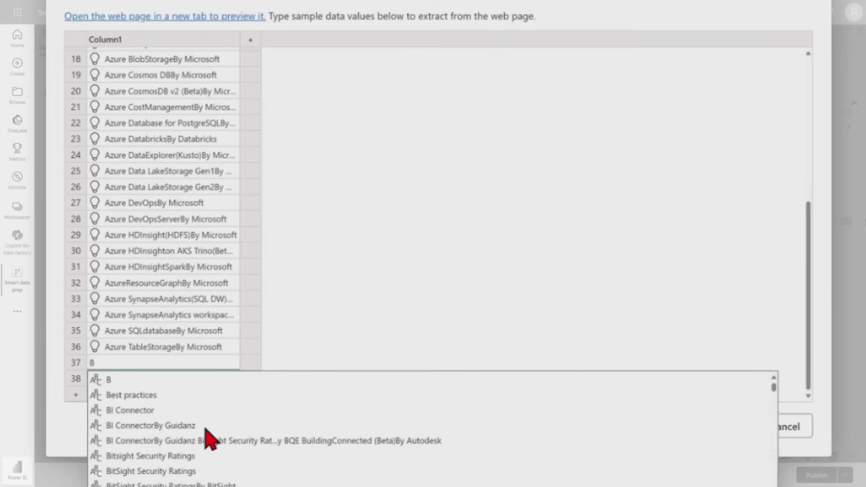
pyautogui.click(208, 426)
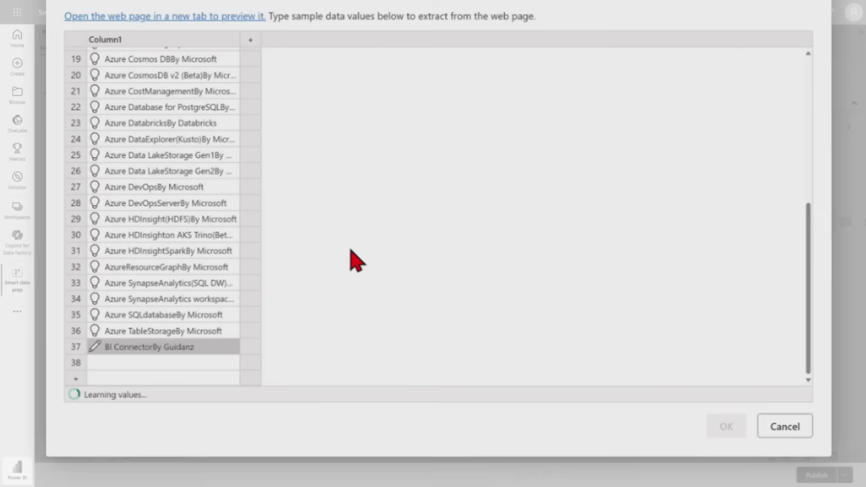
pyautogui.scroll(-6, 228, 256)
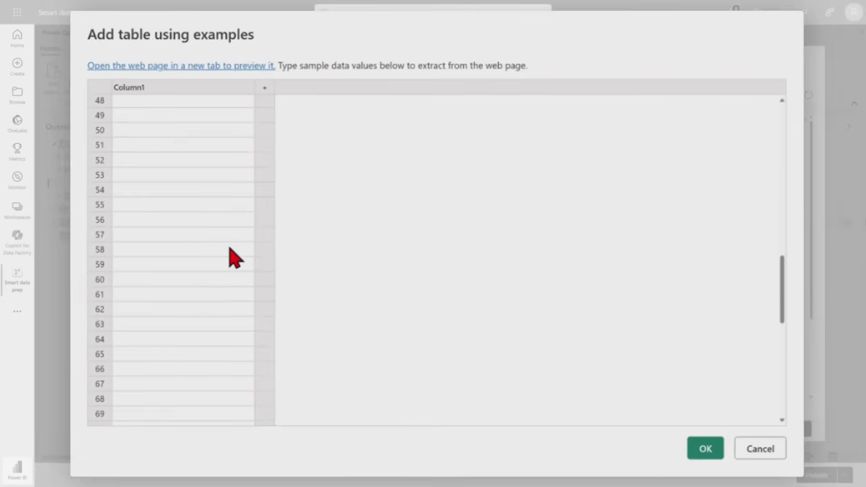
pyautogui.scroll(-3, 224, 224)
pyautogui.scroll(2, 220, 182)
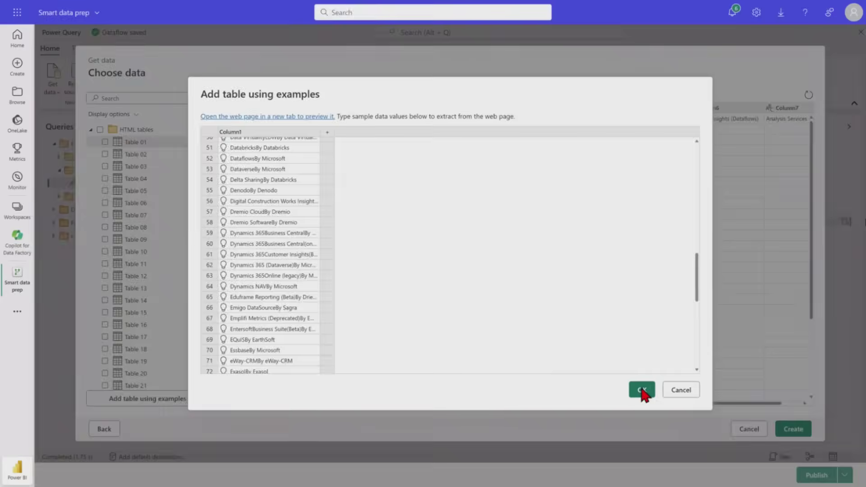
pyautogui.click(643, 393)
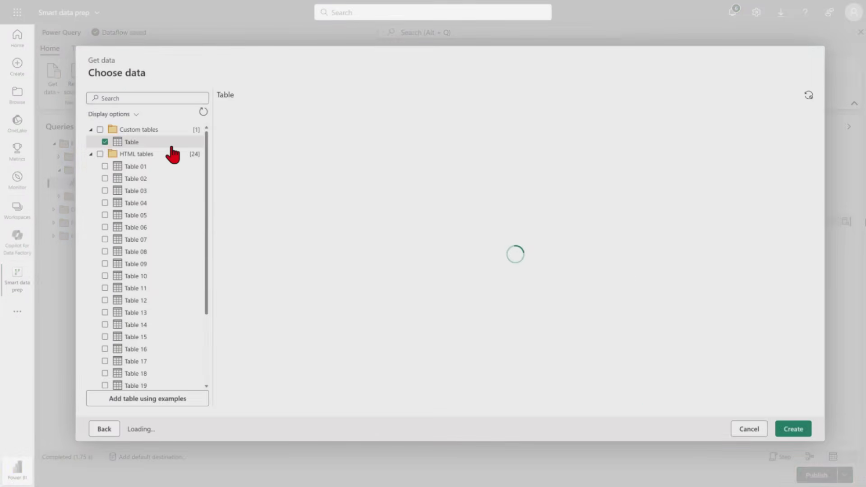
# Create the Table query from the checked custom table.
pyautogui.click(799, 429)
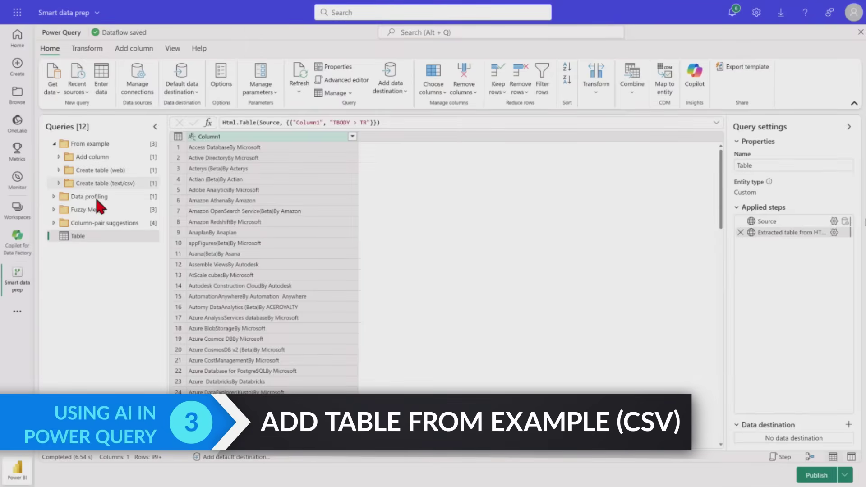
# Copy the CSV Example Url address and use it as the Text/CSV file path.
pyautogui.click(95, 182)
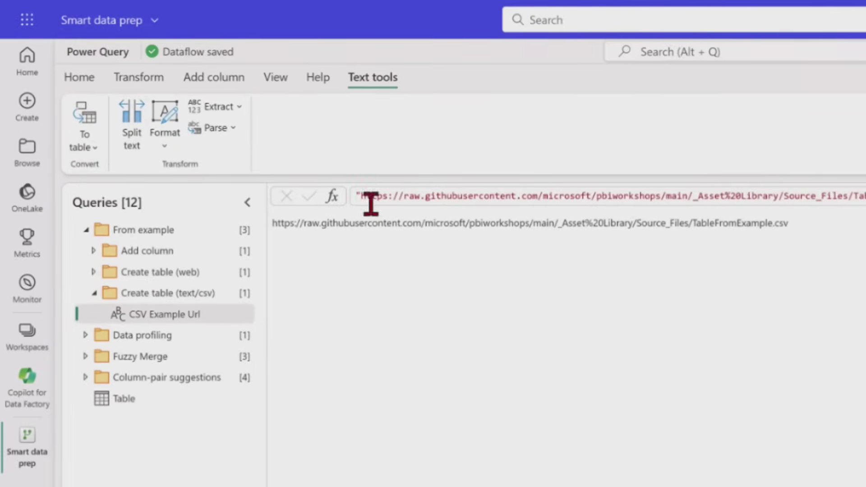
pyautogui.tripleClick(259, 210)
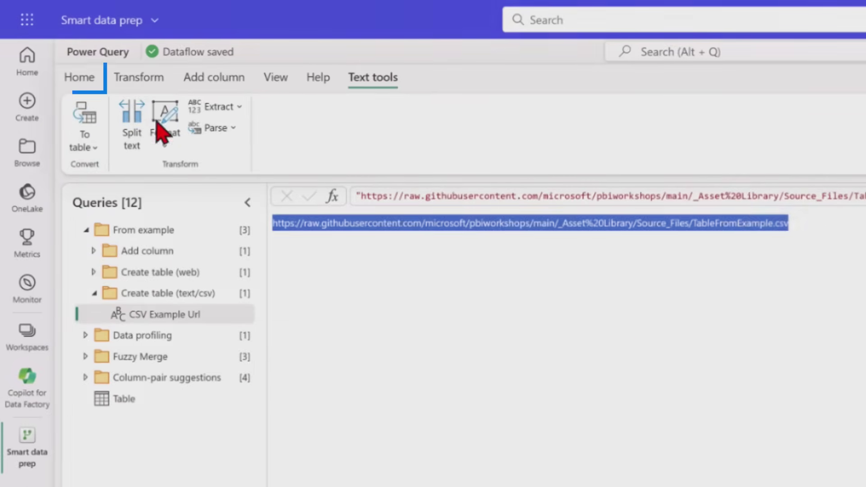
pyautogui.click(79, 78)
pyautogui.click(83, 139)
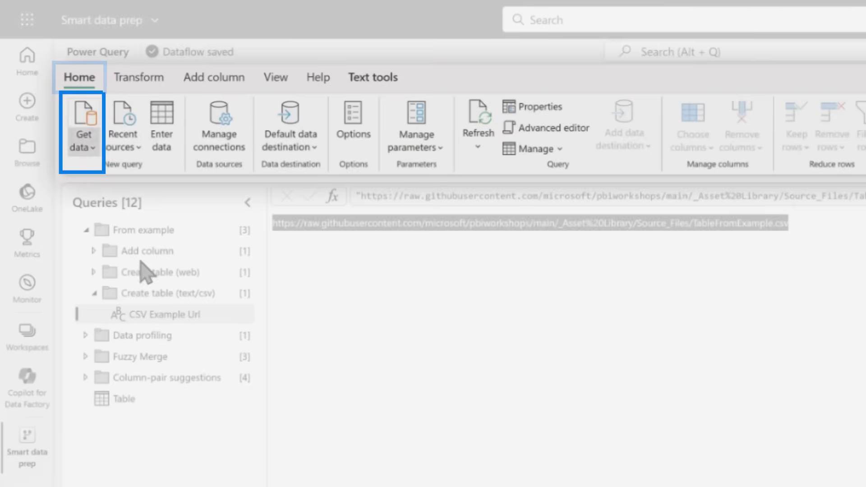
pyautogui.click(128, 267)
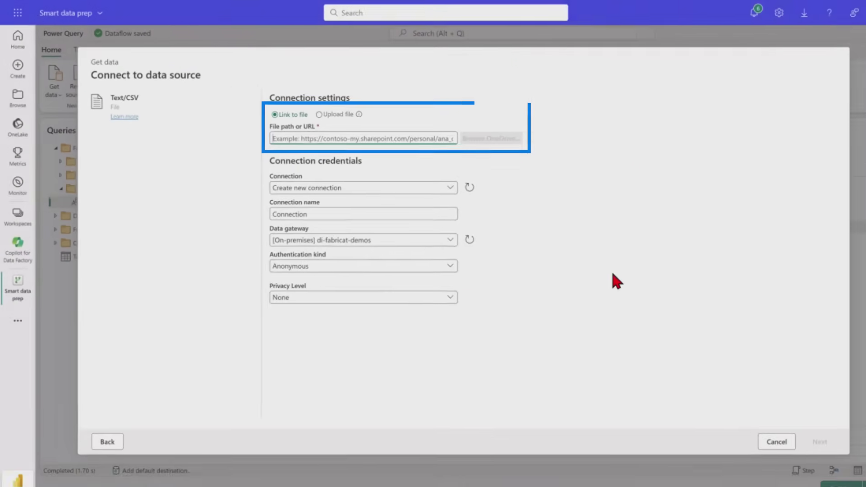
pyautogui.hotkey('ctrl', 'v')
pyautogui.click(820, 442)
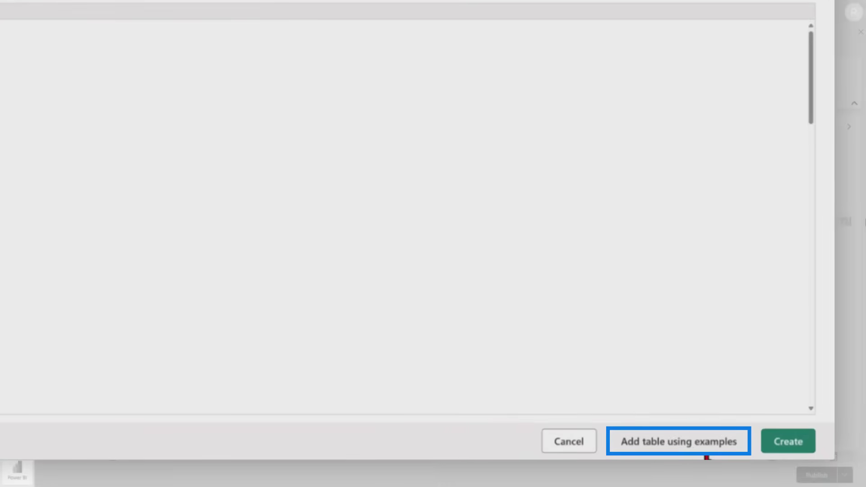
# Start a table from examples with column headers ID, Make, Model and Year.
pyautogui.click(701, 446)
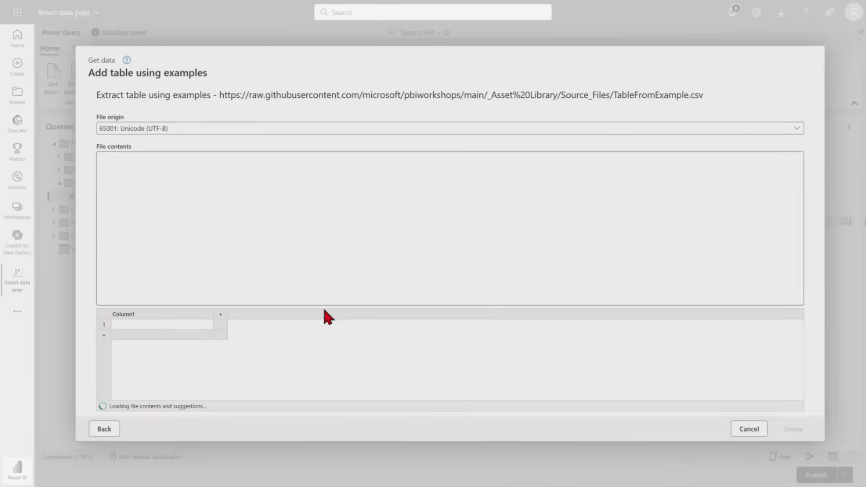
pyautogui.doubleClick(184, 314)
pyautogui.write('ID')
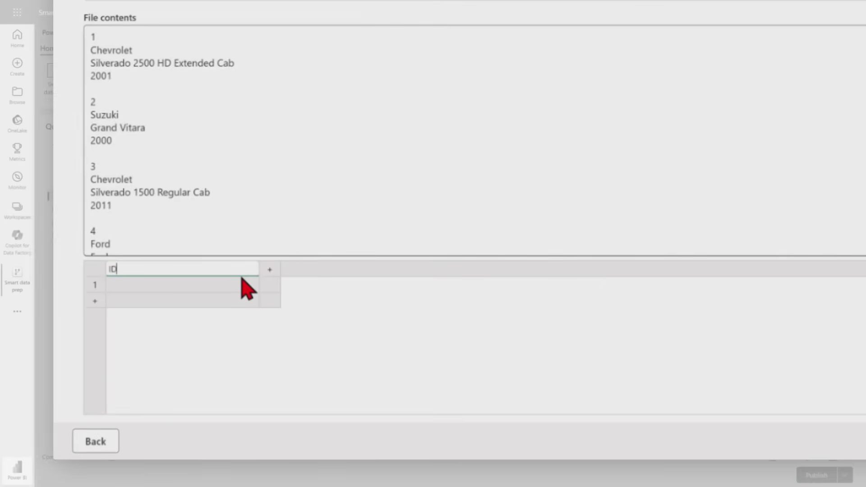
pyautogui.press('Tab')
pyautogui.write('e')
pyautogui.press('Tab')
pyautogui.write('M')
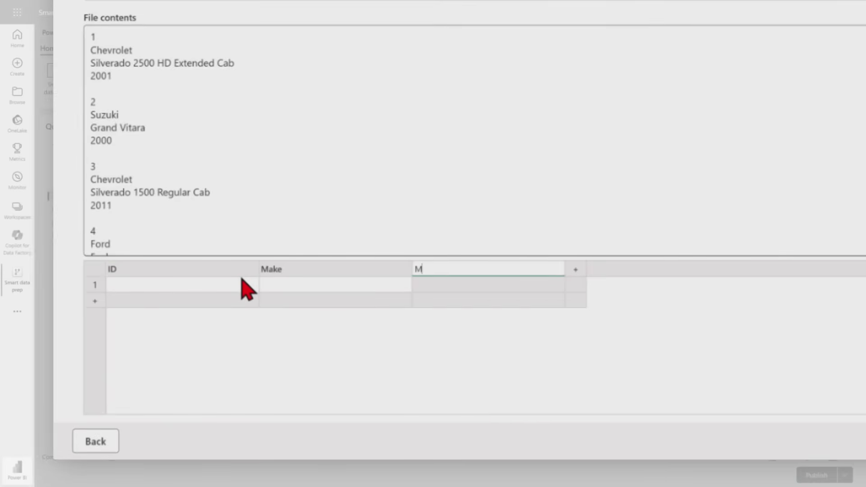
pyautogui.press('Tab')
pyautogui.write('Y')
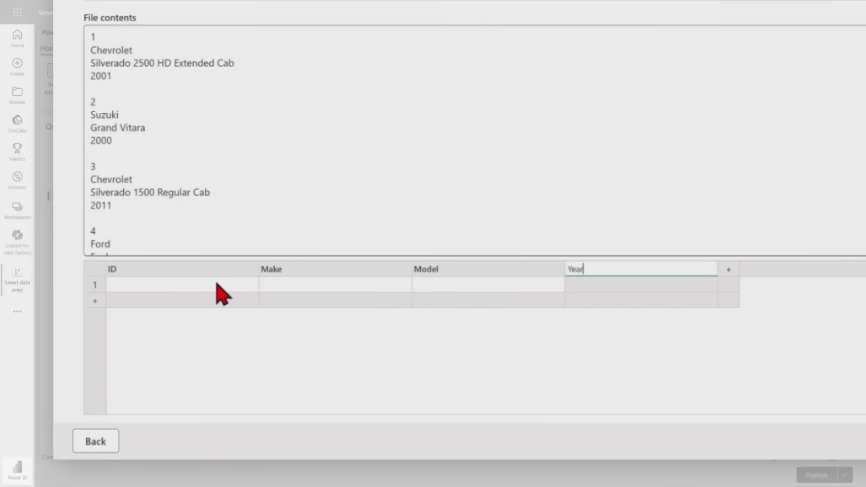
pyautogui.press('Return')
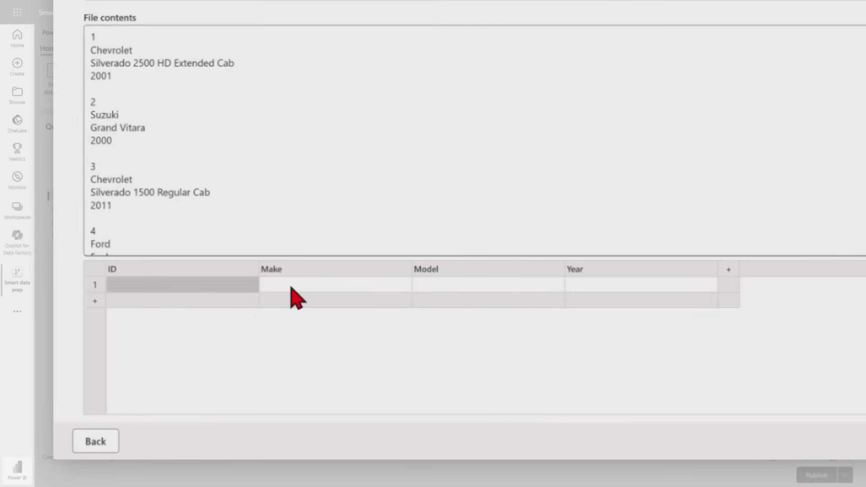
pyautogui.write('1')
# Enter IDs 1, 2 and 3, with Chevrolet as the first row's make.
pyautogui.press('Return')
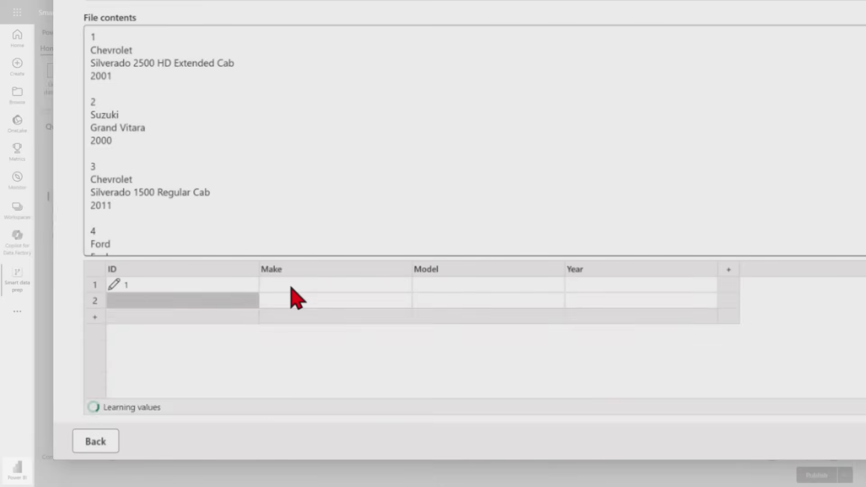
pyautogui.write('2')
pyautogui.press('Return')
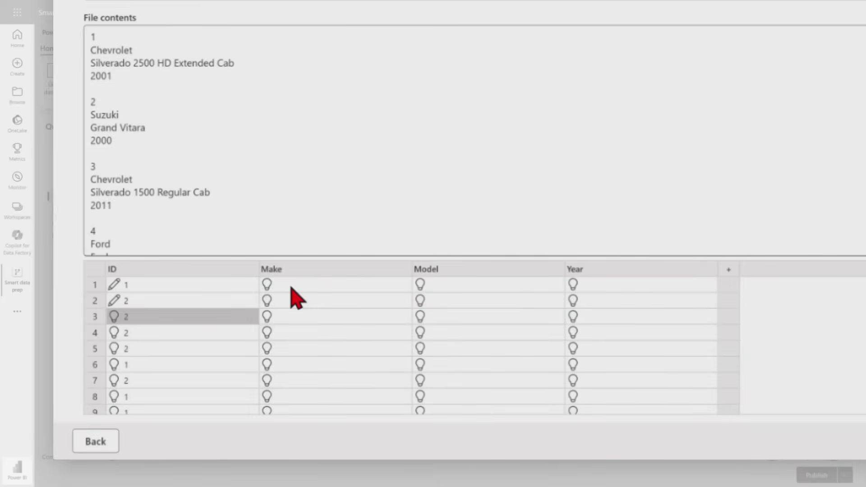
pyautogui.write('3')
pyautogui.press('Return')
pyautogui.press('Up')
pyautogui.press('Up')
pyautogui.press('Up')
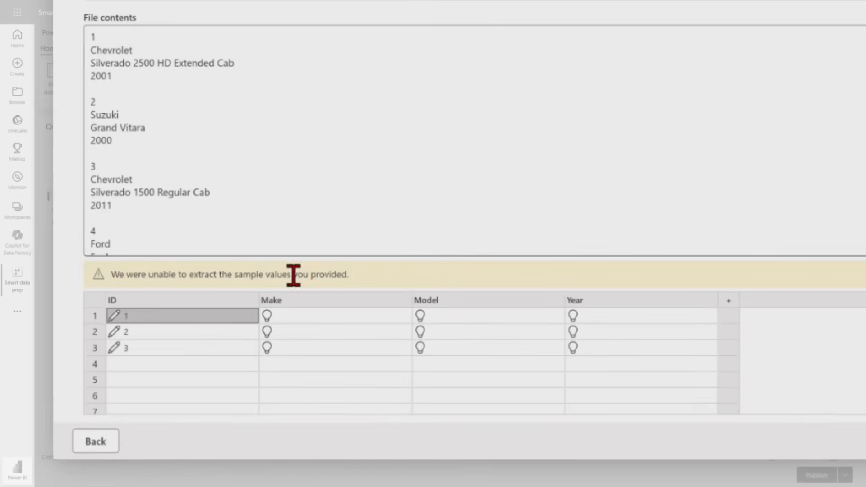
pyautogui.press('Tab')
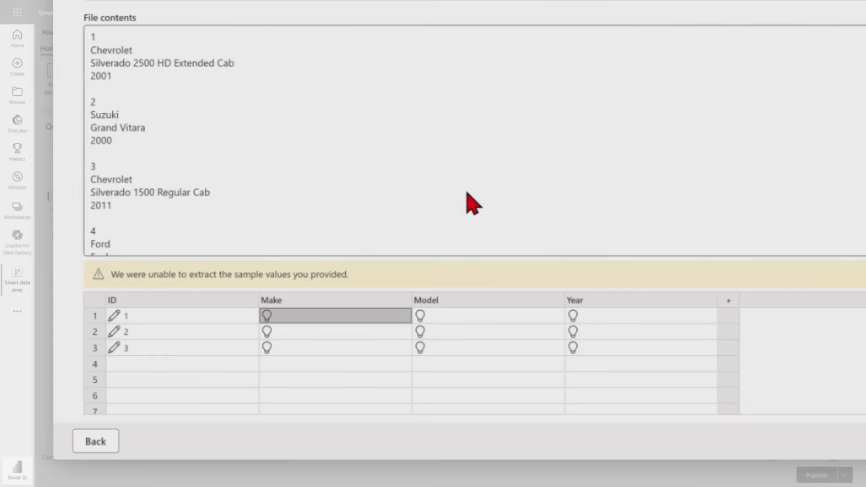
pyautogui.write('Chev')
pyautogui.press('Return')
# Give the first row model Silverado 2500 HD Extended Cab and year 2001, then create the query.
pyautogui.press('Tab')
pyautogui.write('S')
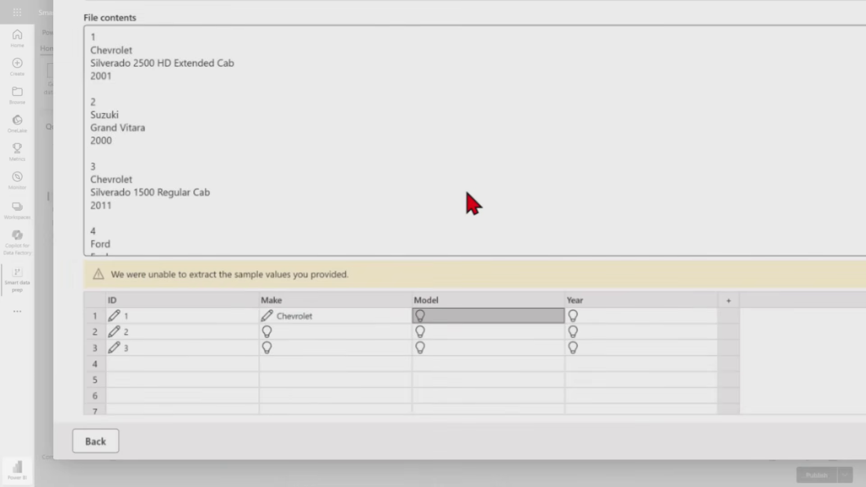
pyautogui.write('il')
pyautogui.press('Down')
pyautogui.press('Down')
pyautogui.press('Down')
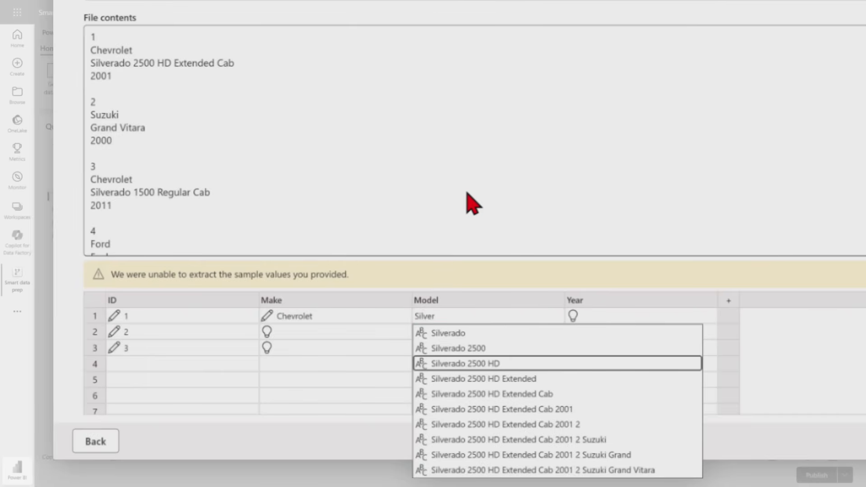
pyautogui.press('Down')
pyautogui.press('Down')
pyautogui.press('Return')
pyautogui.press('Tab')
pyautogui.write('2001')
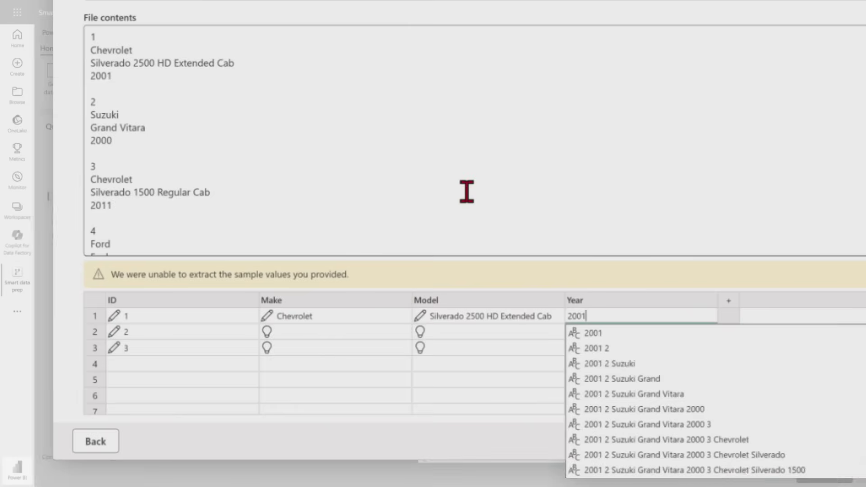
pyautogui.press('Return')
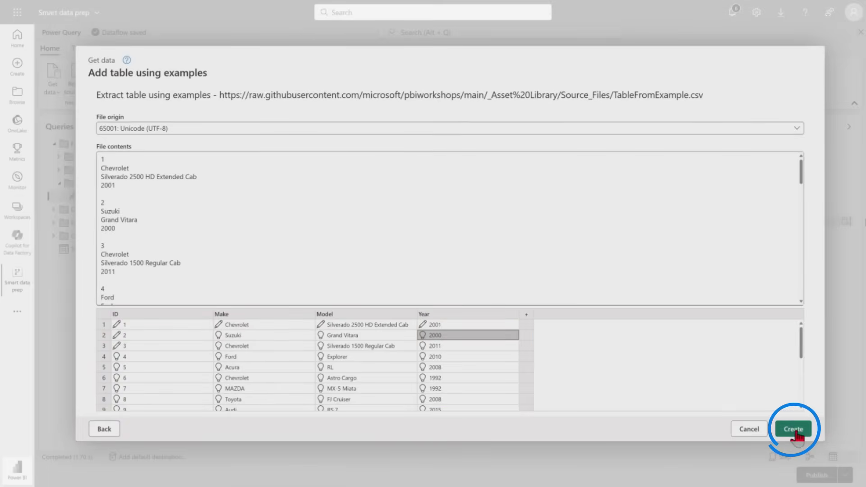
pyautogui.click(796, 434)
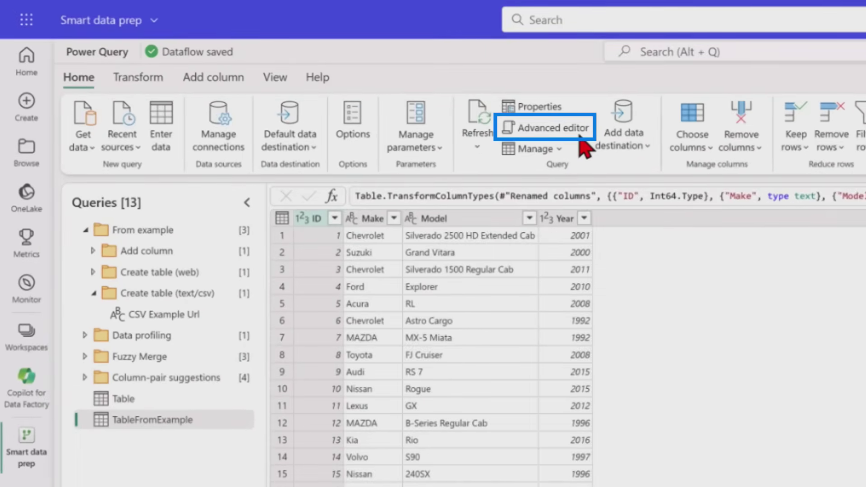
# Review the TableFromExample M code in the Advanced editor, then bring up the editor options.
pyautogui.click(575, 129)
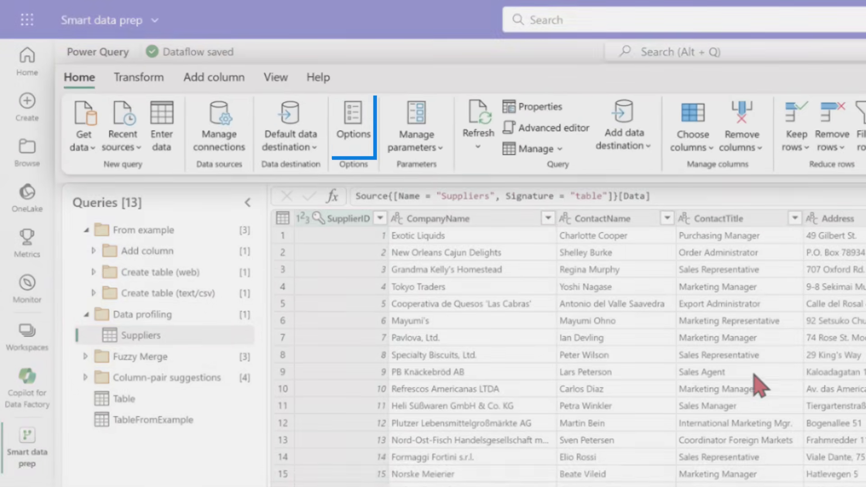
pyautogui.click(354, 122)
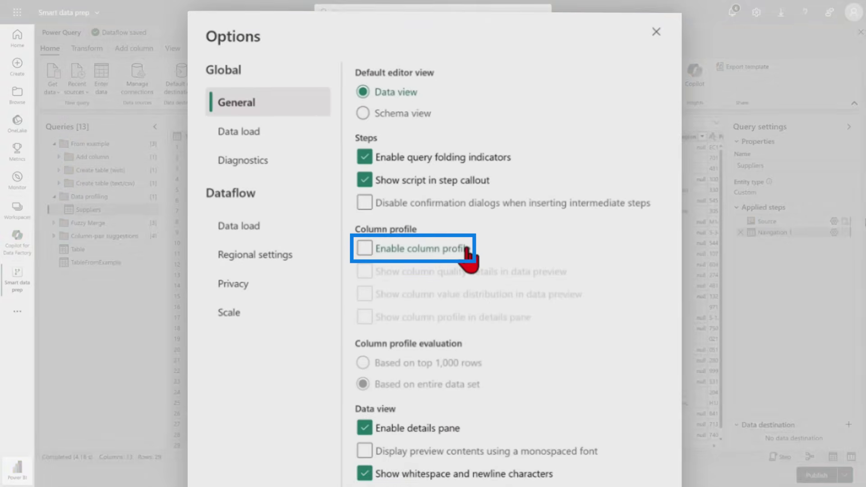
# Check Enable column profile in Options and apply it.
pyautogui.click(482, 211)
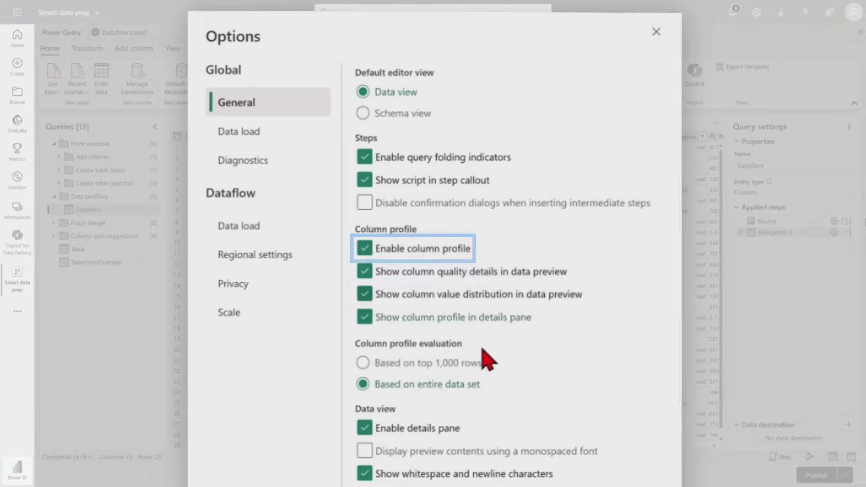
pyautogui.scroll(-3, 522, 270)
pyautogui.click(577, 432)
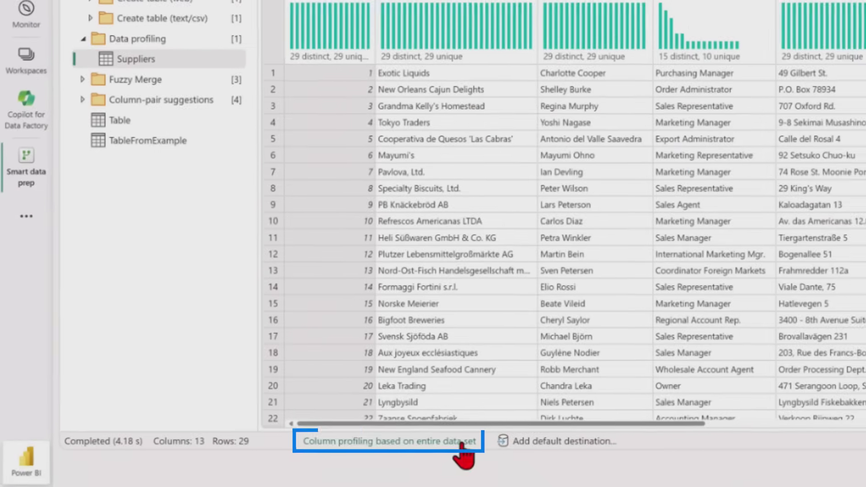
# Review the profiling scope choices, then open an enlarged ContactTitle column profile.
pyautogui.click(300, 458)
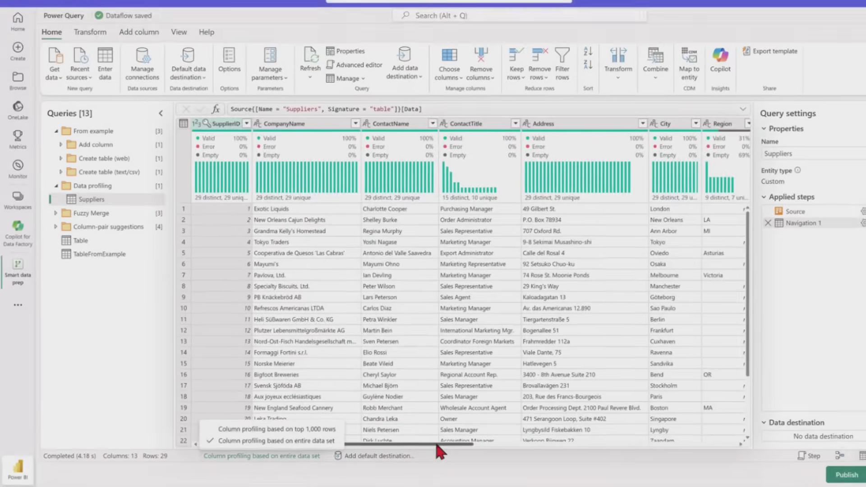
pyautogui.click(435, 441)
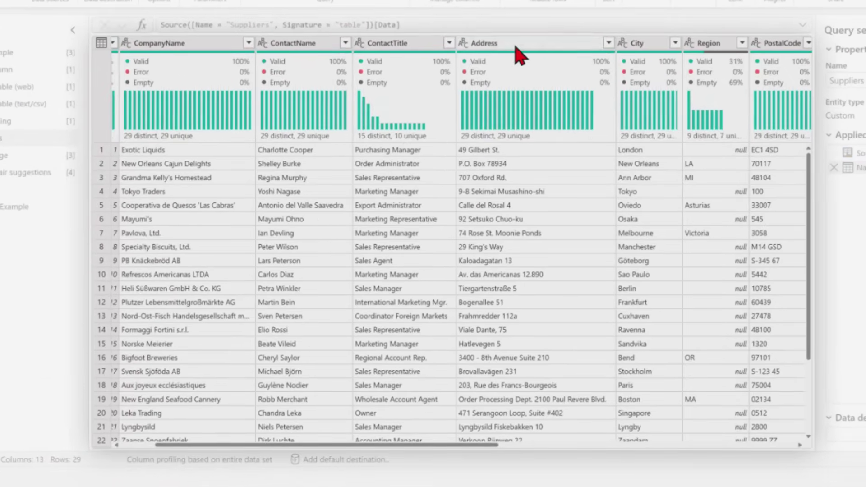
pyautogui.click(427, 48)
pyautogui.moveTo(447, 301); pyautogui.dragTo(459, 164)
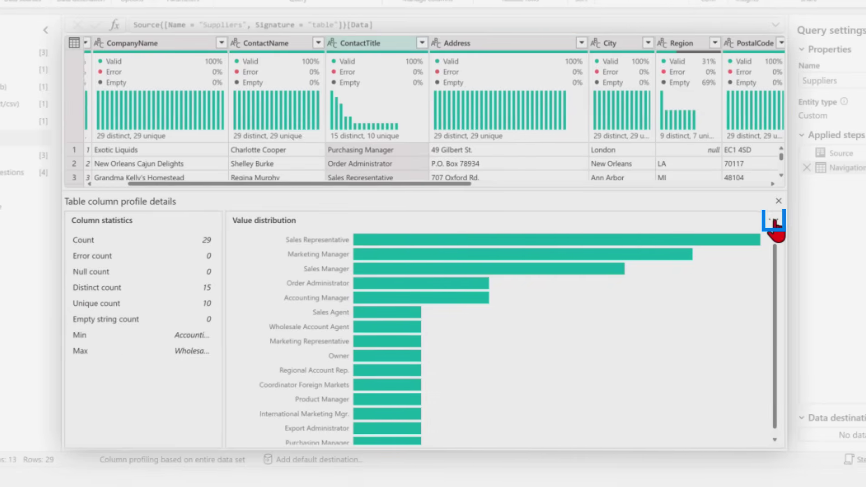
# Group ContactTitle values by text length, then profile the SupplierID column.
pyautogui.click(731, 219)
pyautogui.moveTo(674, 237)
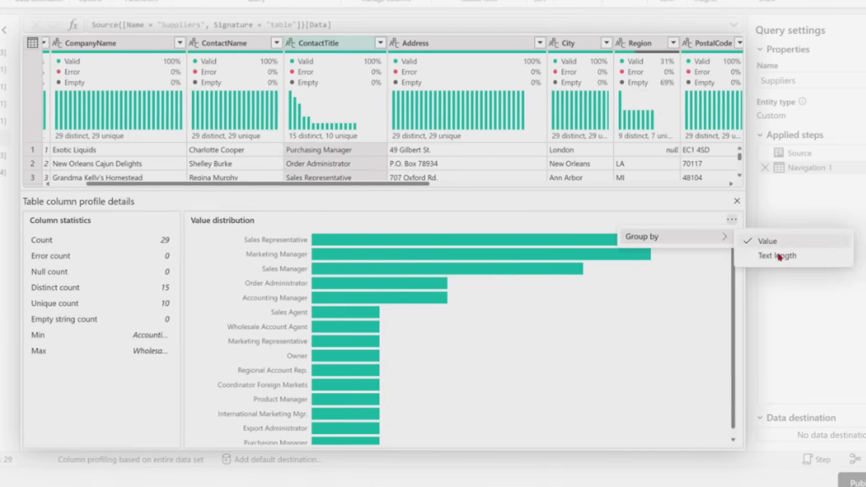
pyautogui.click(784, 258)
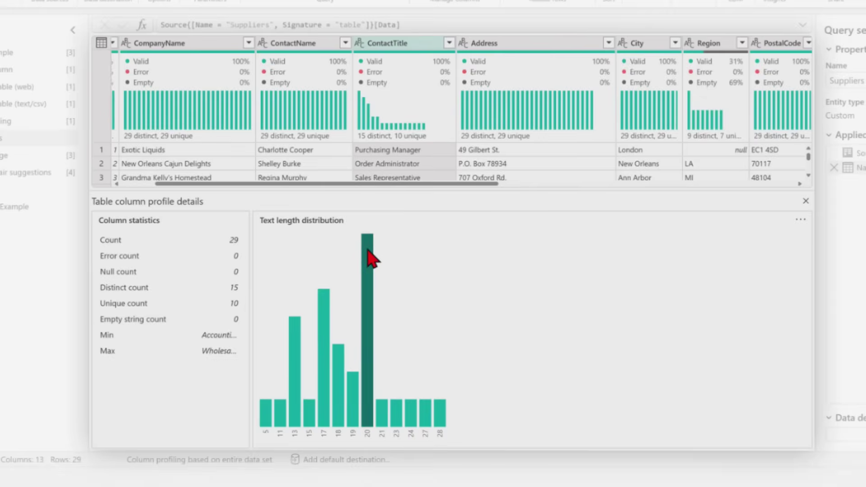
pyautogui.moveTo(367, 318)
pyautogui.click(430, 210)
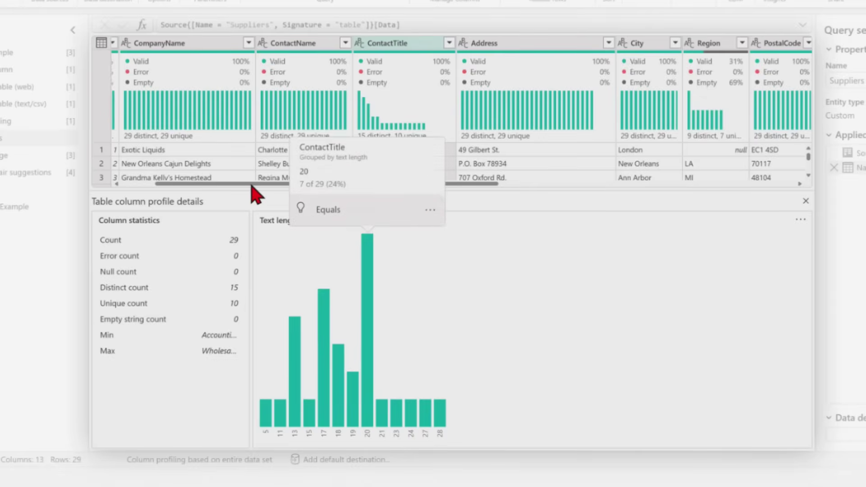
pyautogui.moveTo(204, 183); pyautogui.dragTo(167, 183)
pyautogui.click(157, 47)
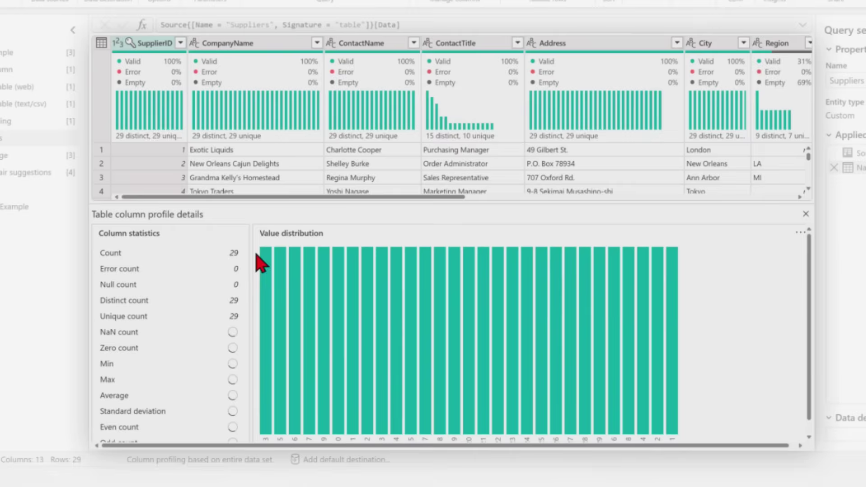
# Enlarge the profile pane and check SupplierID's distribution grouping options before dismissing them.
pyautogui.moveTo(256, 247); pyautogui.dragTo(260, 310)
pyautogui.click(761, 284)
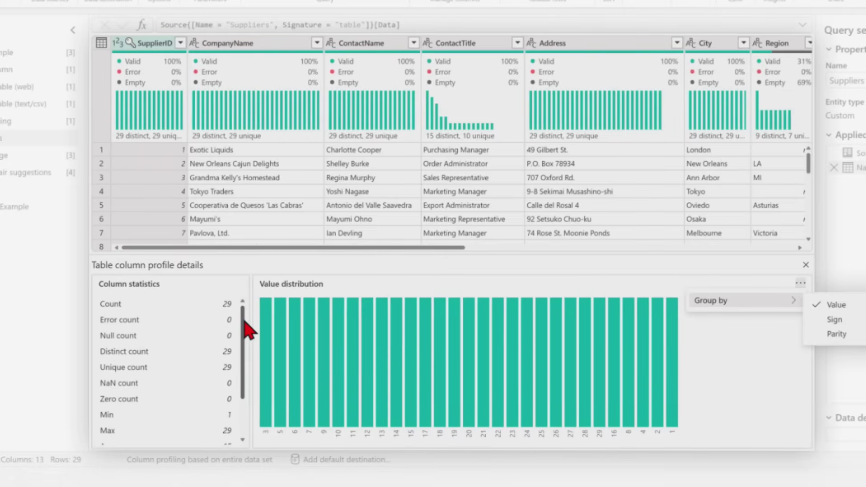
pyautogui.click(247, 338)
pyautogui.scroll(-3, 252, 352)
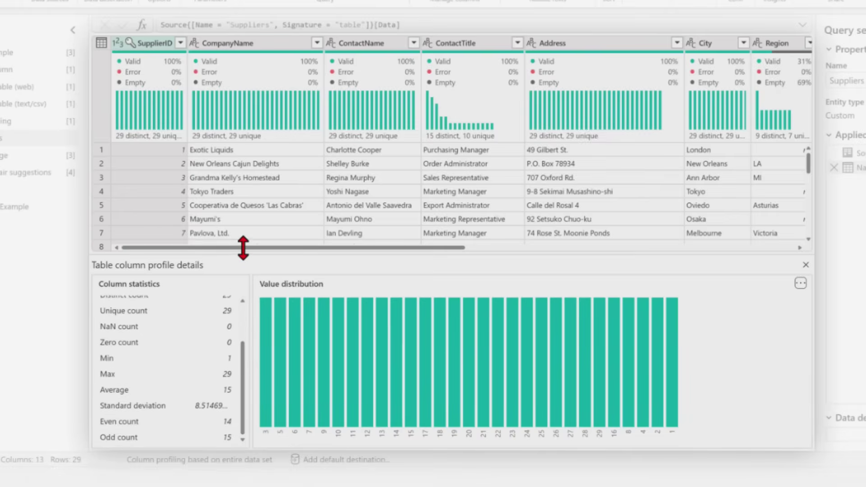
pyautogui.moveTo(243, 255); pyautogui.dragTo(244, 249)
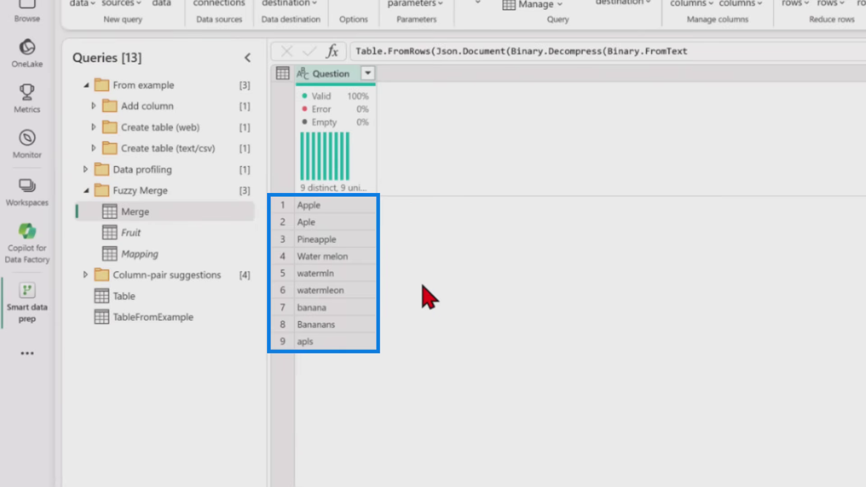
# Preview the Fruit table, then start Merge queries from the Merge query.
pyautogui.click(168, 234)
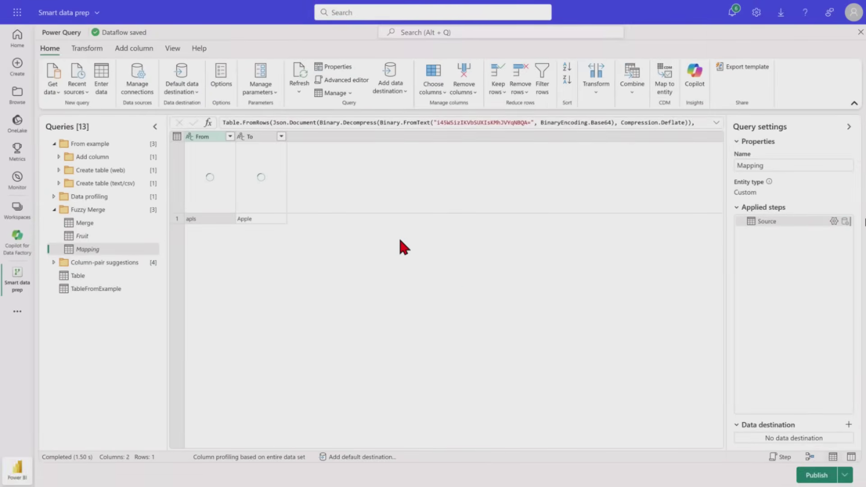
pyautogui.click(81, 221)
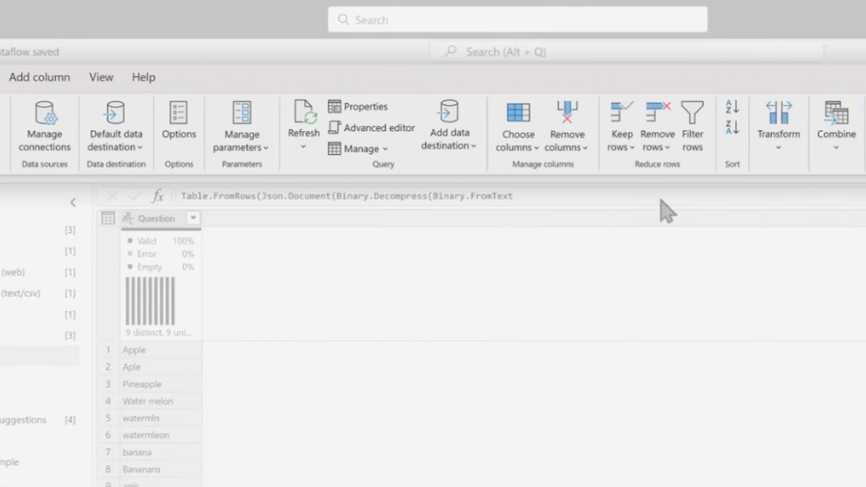
pyautogui.click(519, 149)
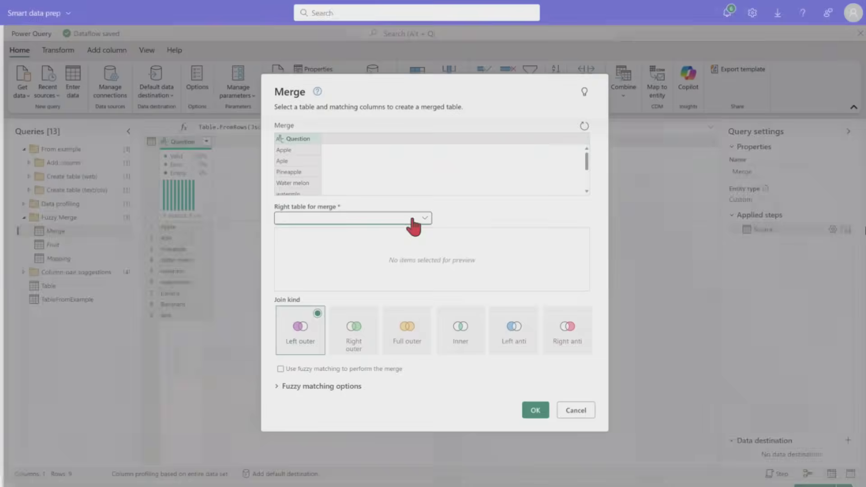
pyautogui.click(406, 200)
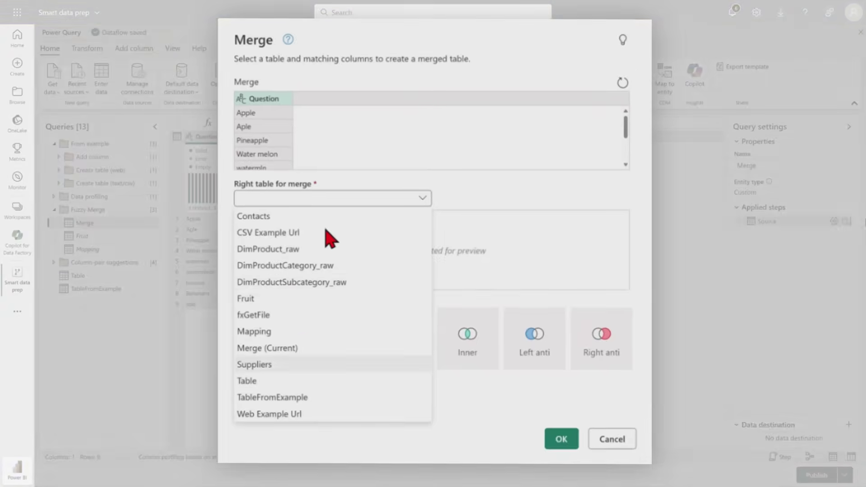
# Fuzzy-merge with Fruit using 1 match per row and Mapping as transformation table.
pyautogui.click(252, 298)
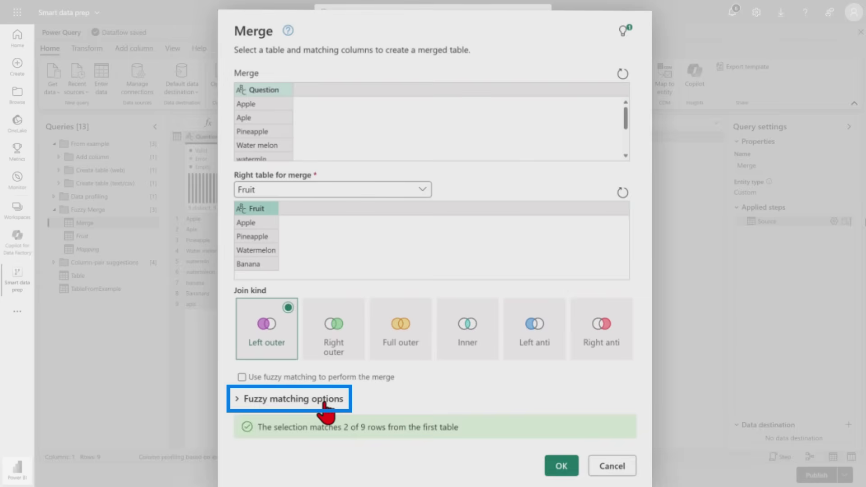
pyautogui.click(325, 403)
pyautogui.scroll(-2, 501, 372)
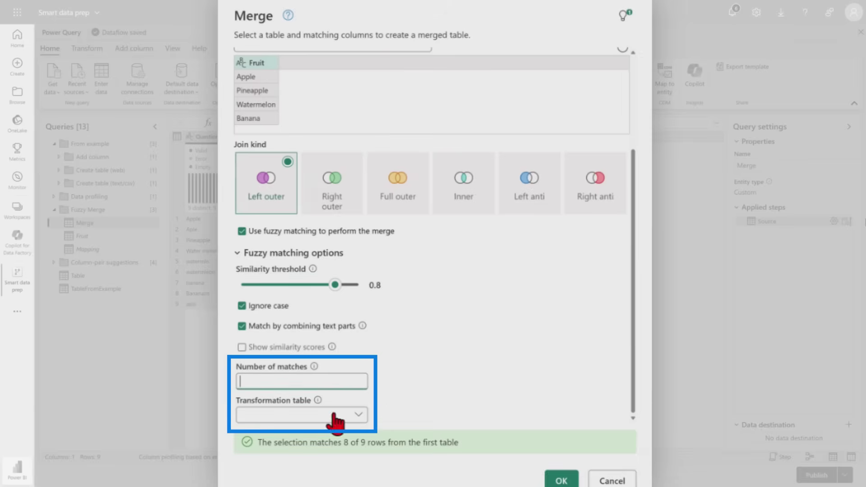
pyautogui.write('1')
pyautogui.press('Tab')
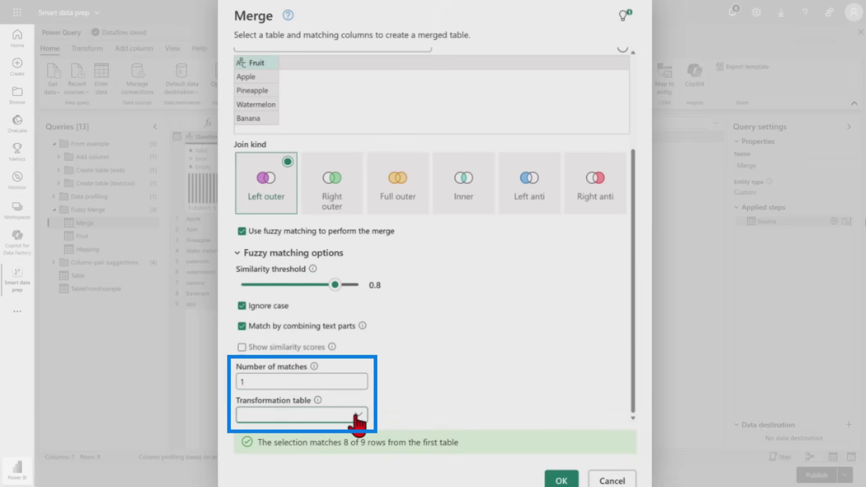
pyautogui.click(357, 416)
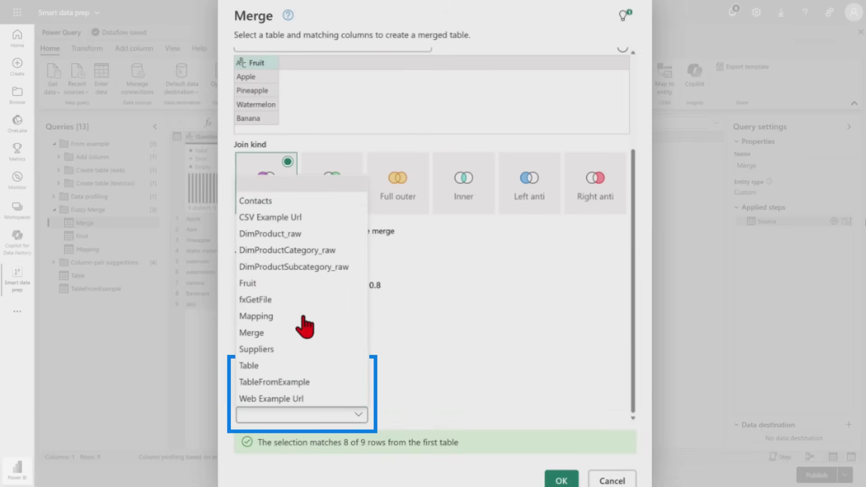
pyautogui.press('Return')
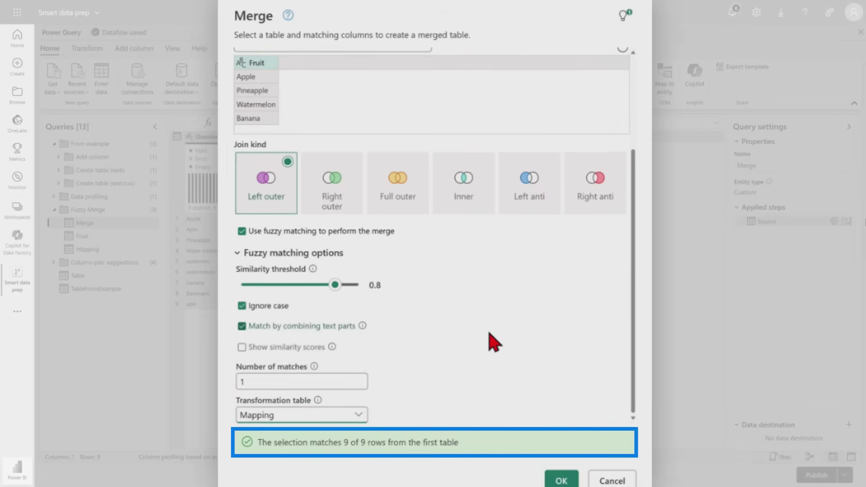
pyautogui.scroll(-1, 389, 449)
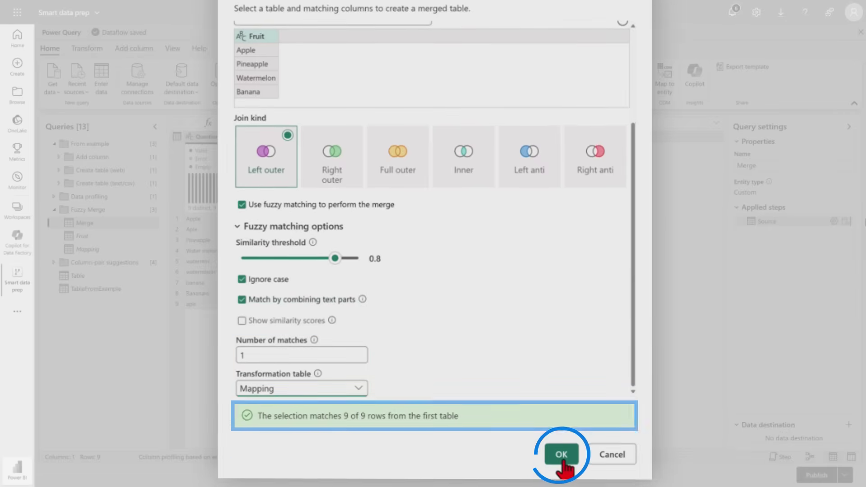
pyautogui.click(562, 452)
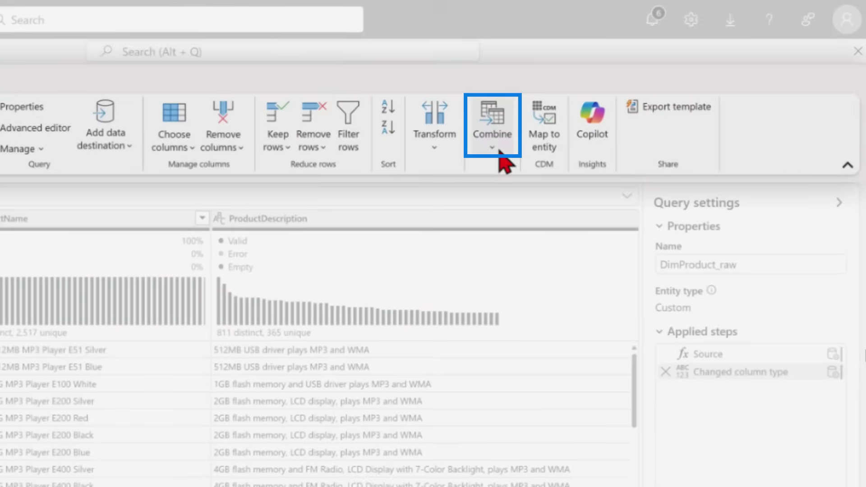
# Pick DimProductSubcategory_raw as DimProduct_raw's right table and show the lightbulb Suggestions.
pyautogui.click(500, 152)
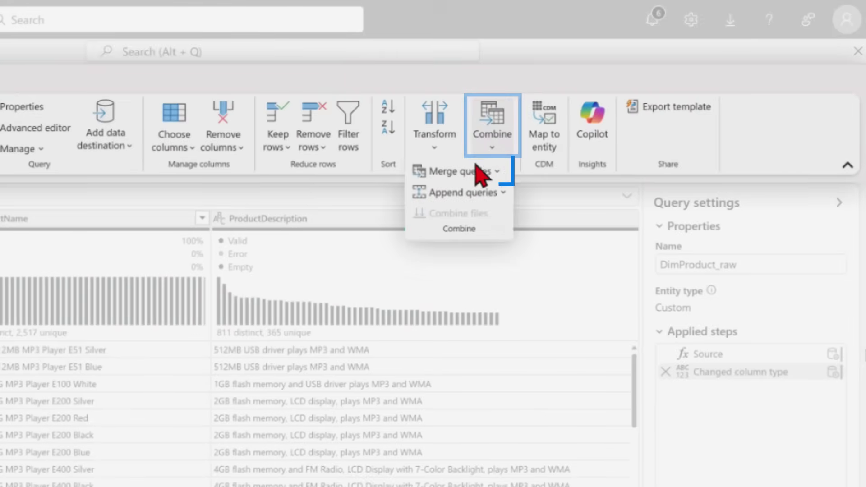
pyautogui.click(455, 176)
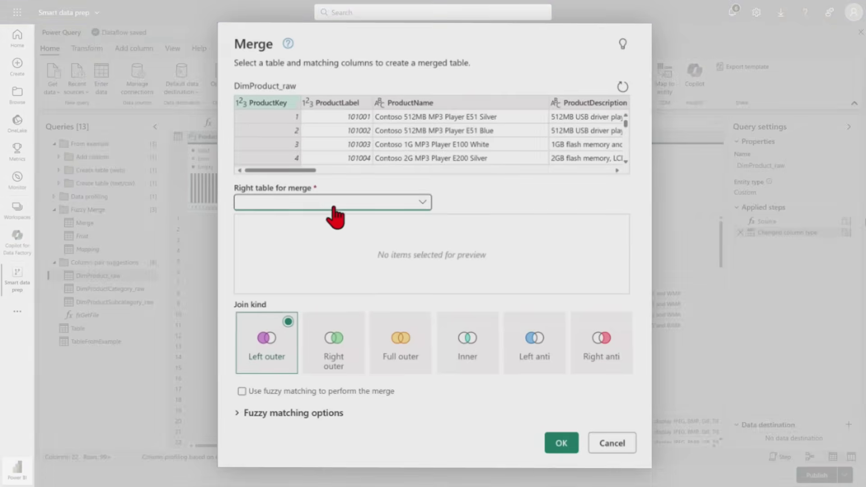
pyautogui.click(335, 207)
pyautogui.click(335, 286)
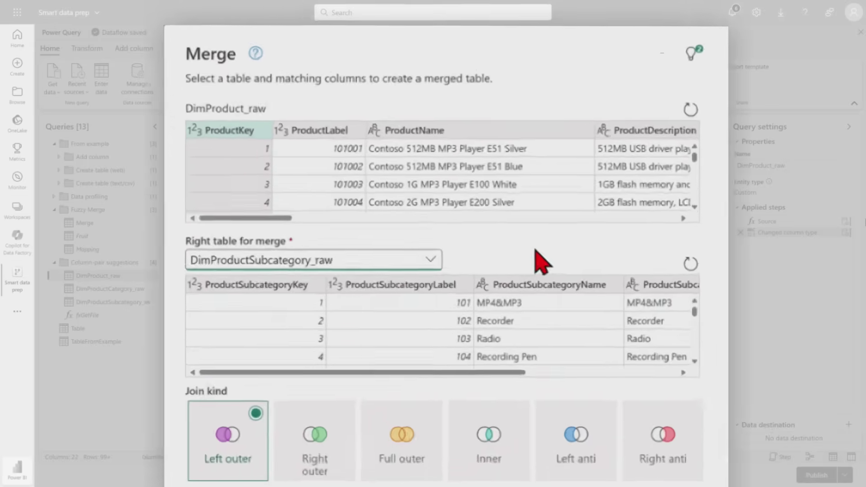
pyautogui.click(718, 58)
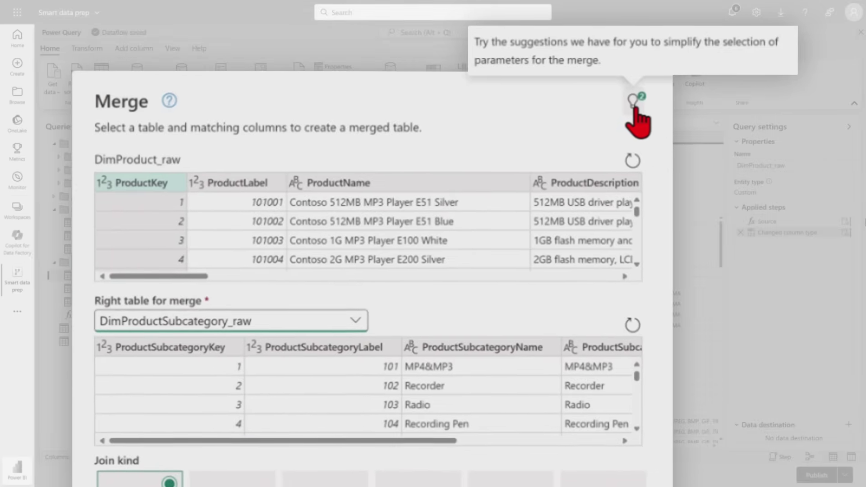
pyautogui.click(635, 107)
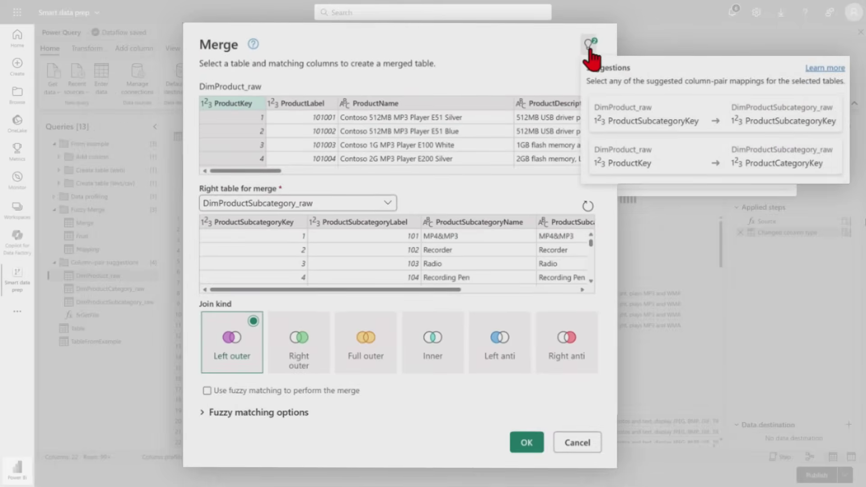